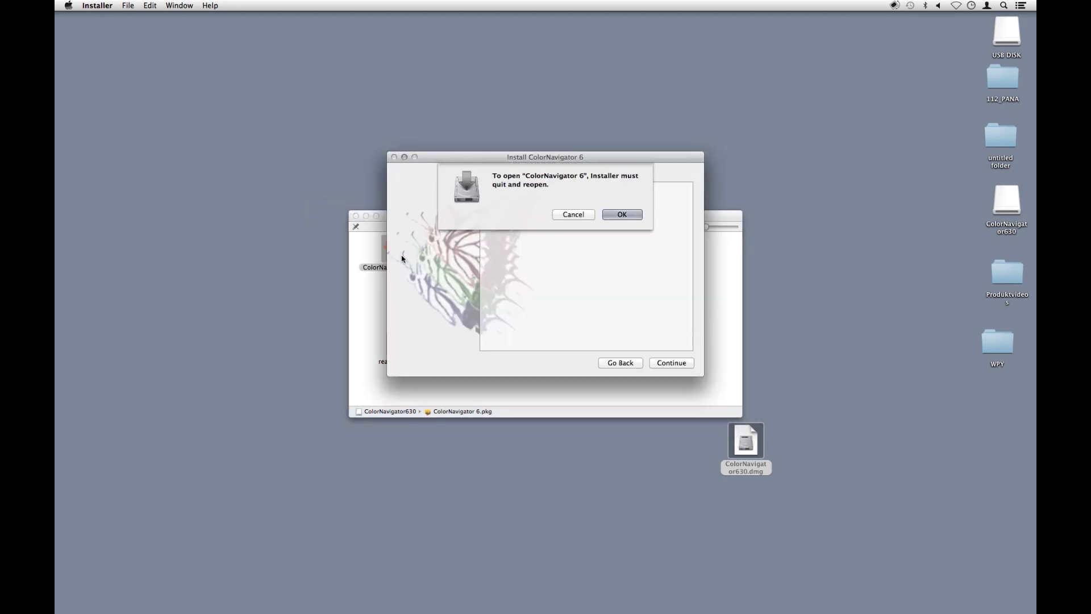
# - Confirm the quit-and-reopen prompt so the ColorNavigator 6 installer proceeds to its license
pyautogui.click(616, 215)
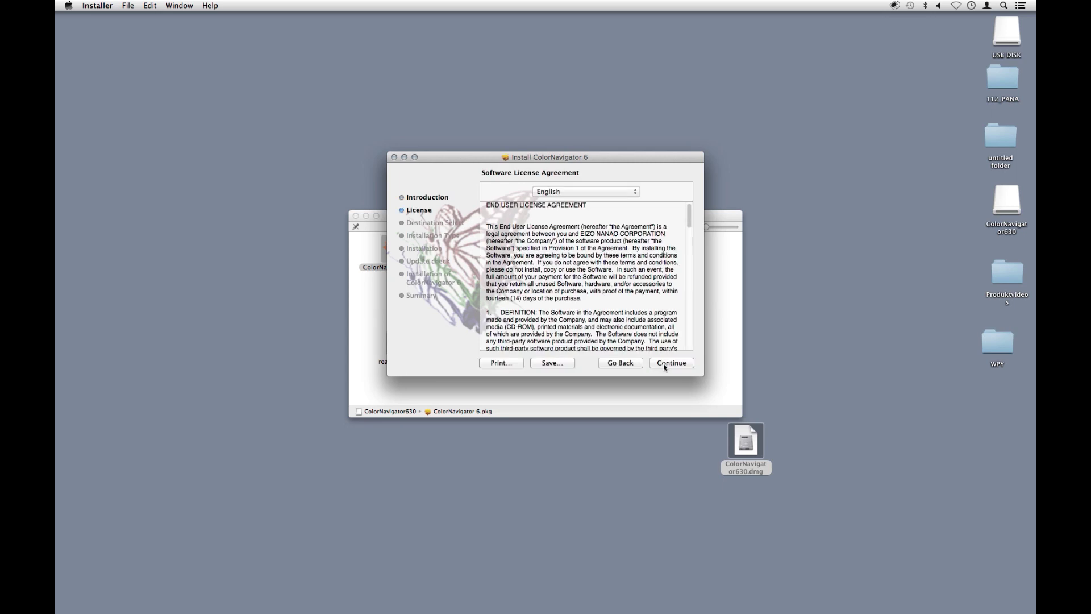
pyautogui.moveTo(701, 288); pyautogui.dragTo(693, 354)
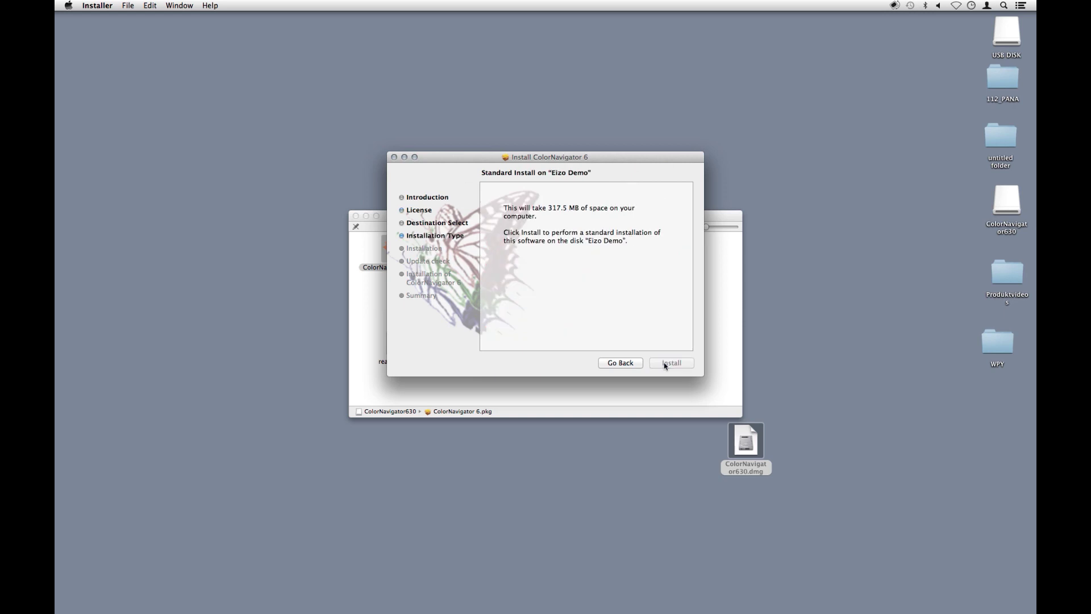
pyautogui.write('a')
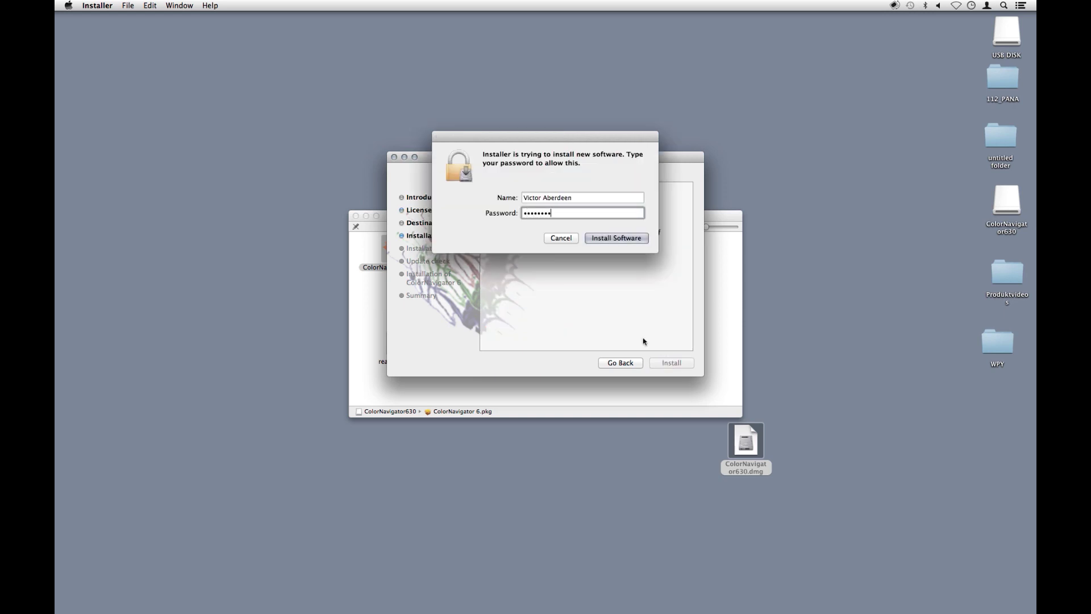
# - Approve the standard install on 'Eizo Demo' so ColorNavigator 6 begins preparing for installation
pyautogui.click(607, 242)
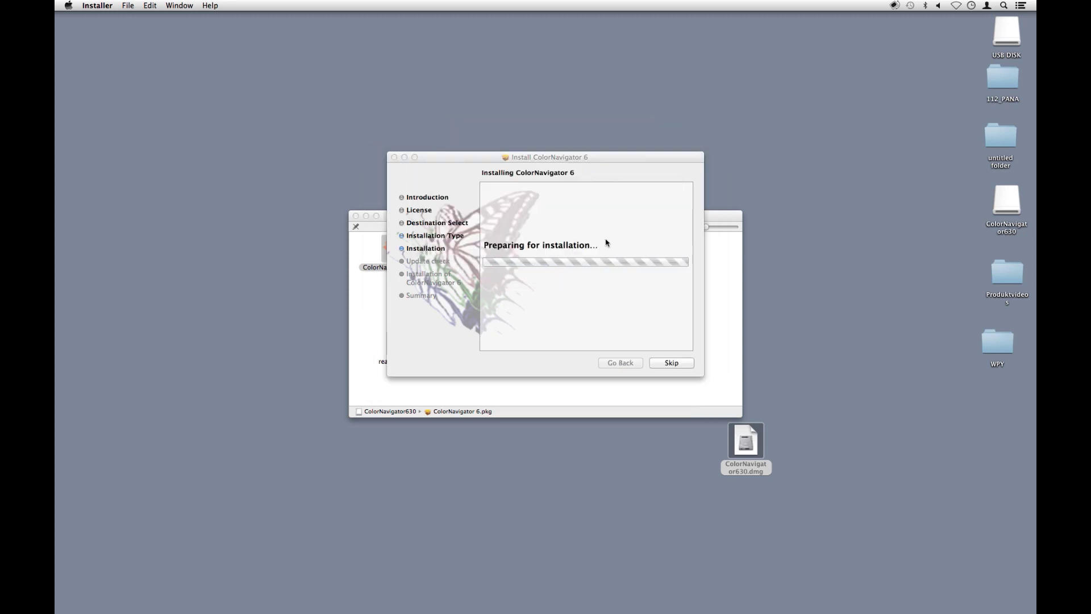